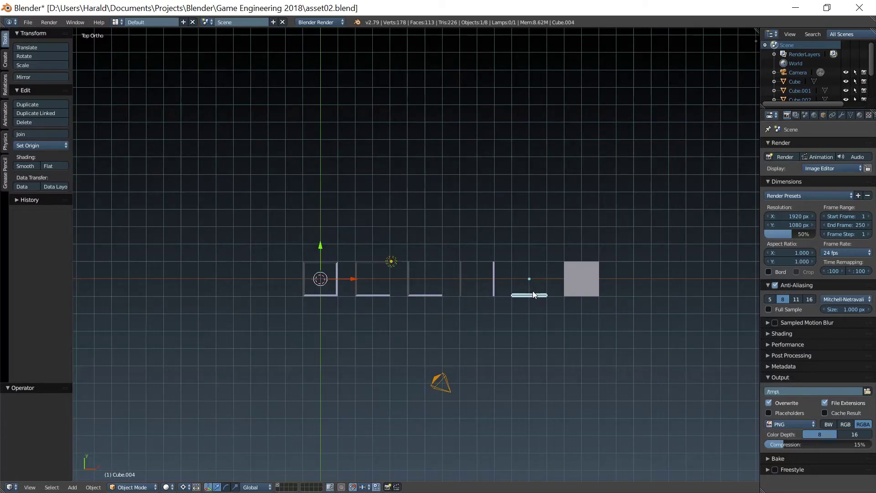
- Duplicate the single straight wall with offset X -15, Y 2, and duplicate that copy with offset X -2, Y -1
key("shift+d")
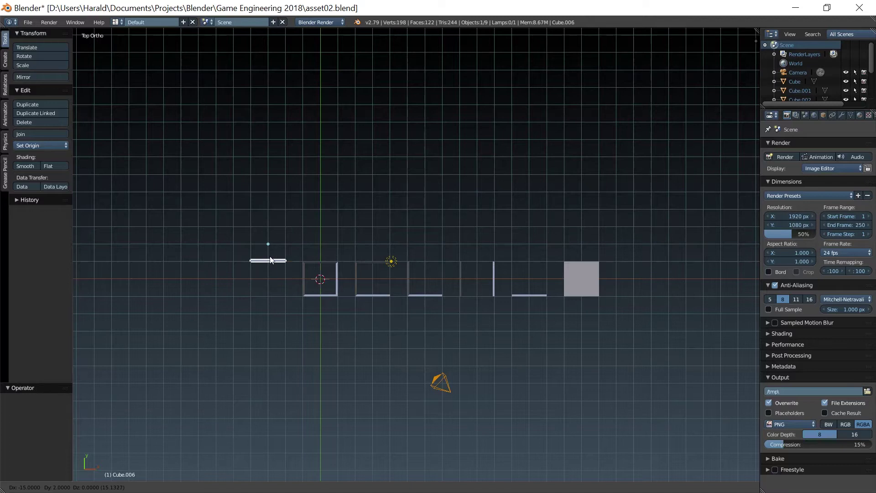
left_click(270, 258)
key("shift+d")
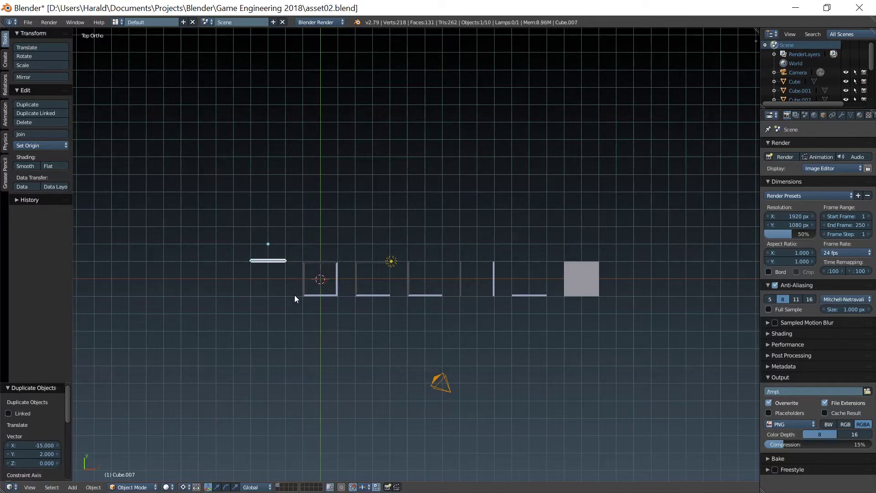
left_click(266, 307)
- Rotate the second wall copy a quarter turn counterclockwise and move it X -4, Y 5 so both copies meet at a corner
key("r")
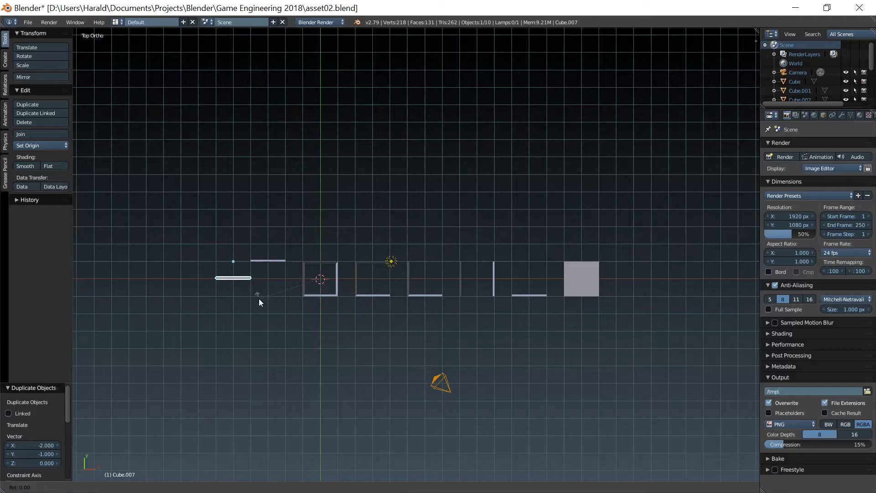
key("9")
key("0")
key("minus")
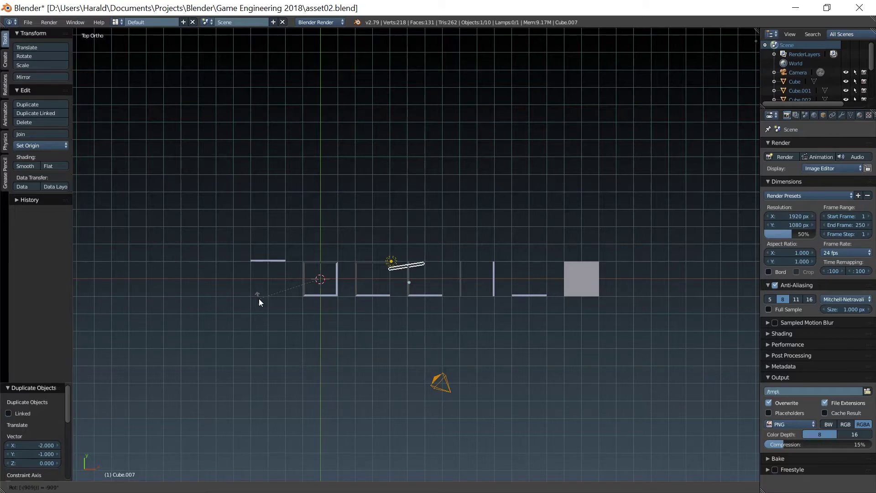
key("Return")
key("g")
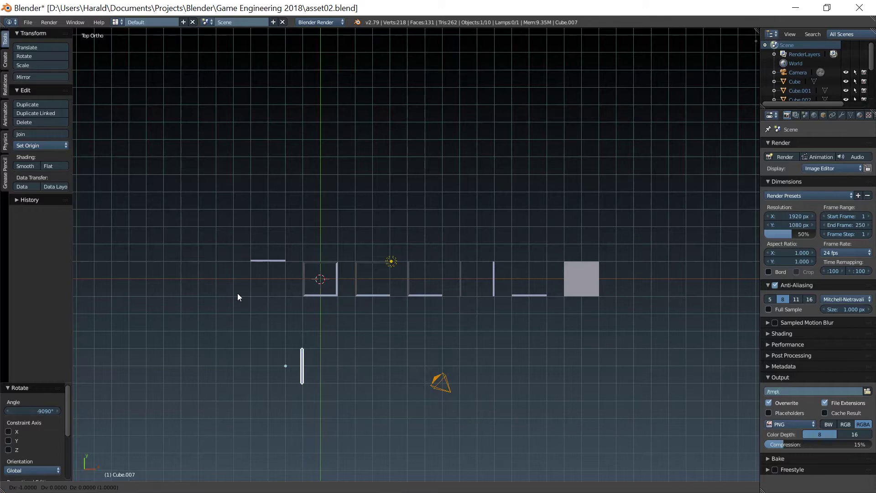
left_click(194, 217)
- Select both wall copies and isolate them in local view, facing the outside of their shared corner
middle_click_drag(323, 381, 153, 316)
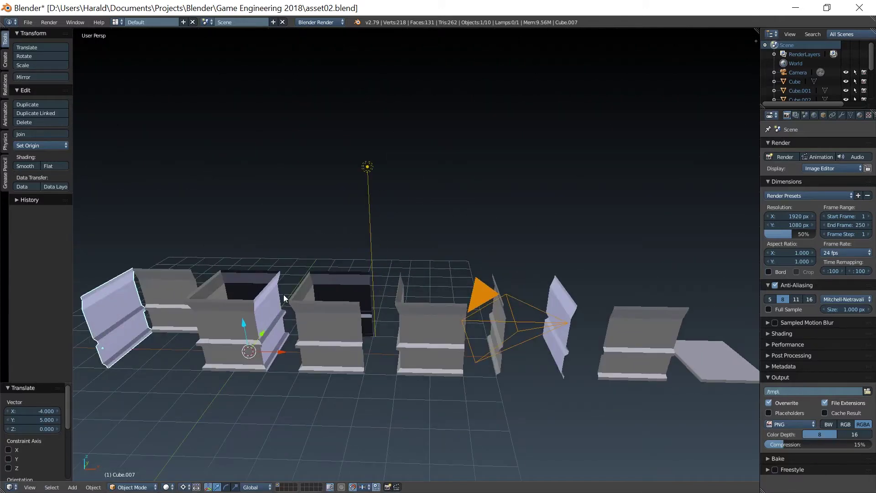
scroll(303, 351, "up", 3)
scroll(303, 351, "up", 3)
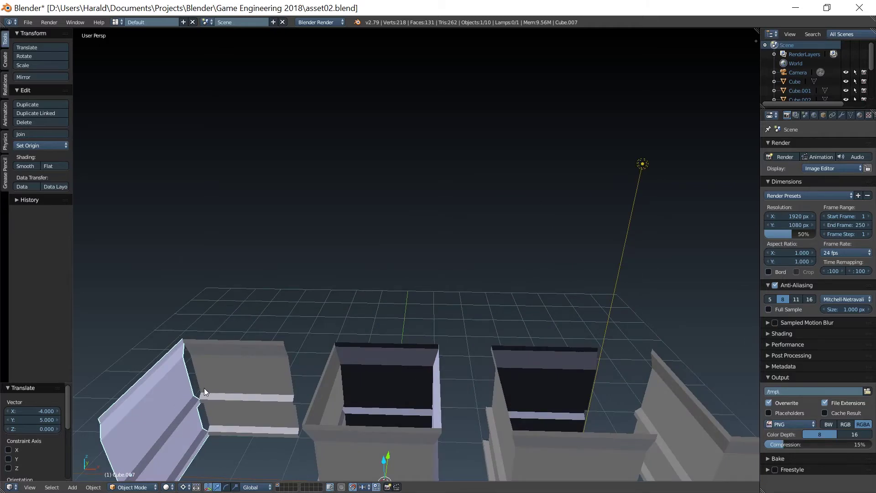
right_click(216, 372, "shift")
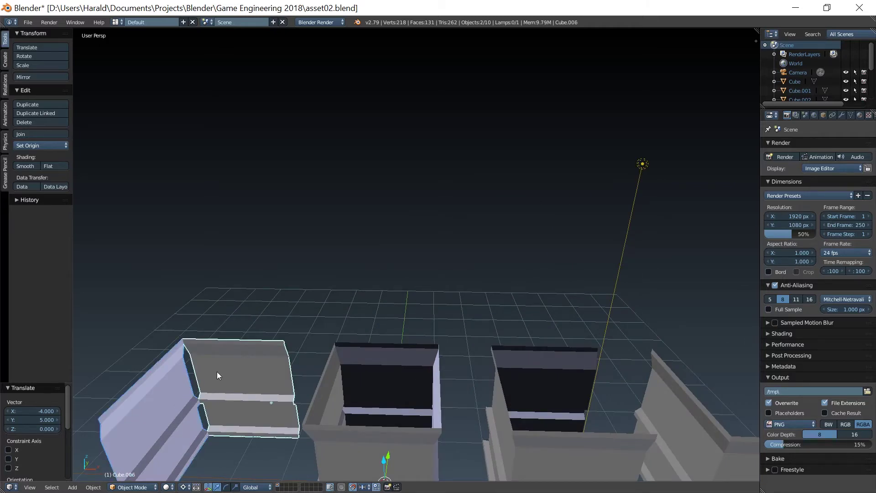
key("KP_Divide")
middle_click_drag(334, 346, 483, 350)
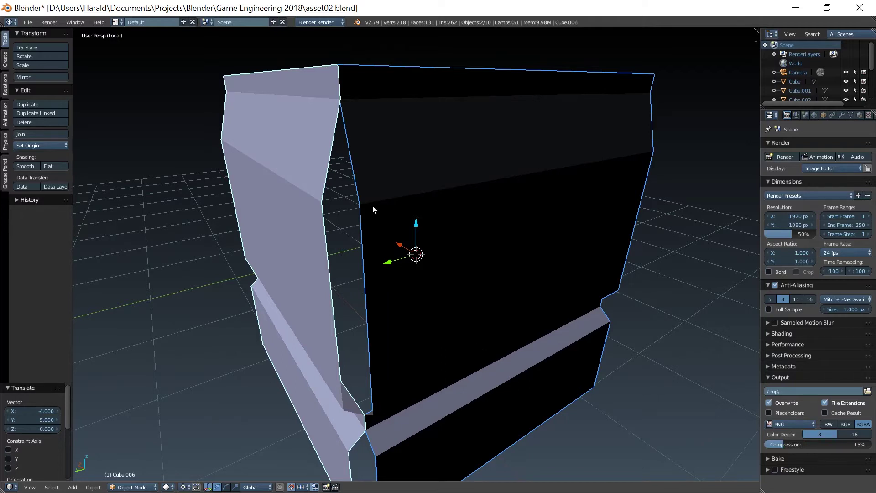
- Join the two wall copies into one object with the rotated wall as the active one
right_click(368, 218)
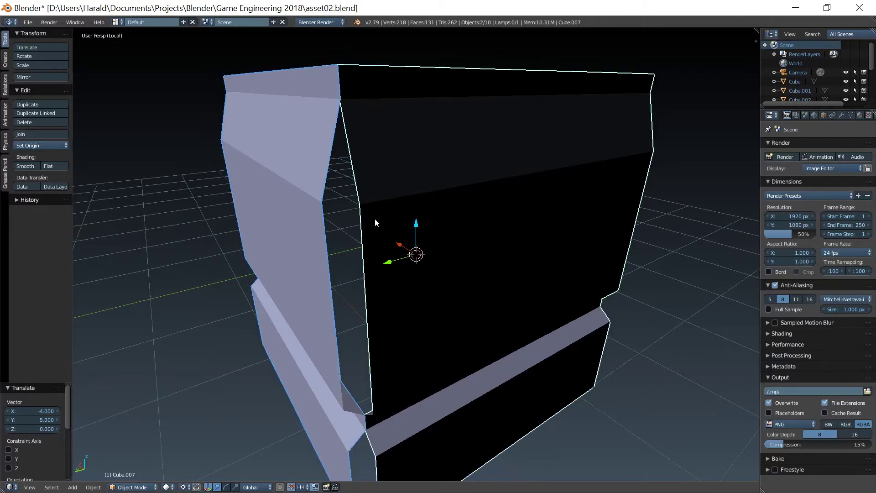
left_click(131, 487)
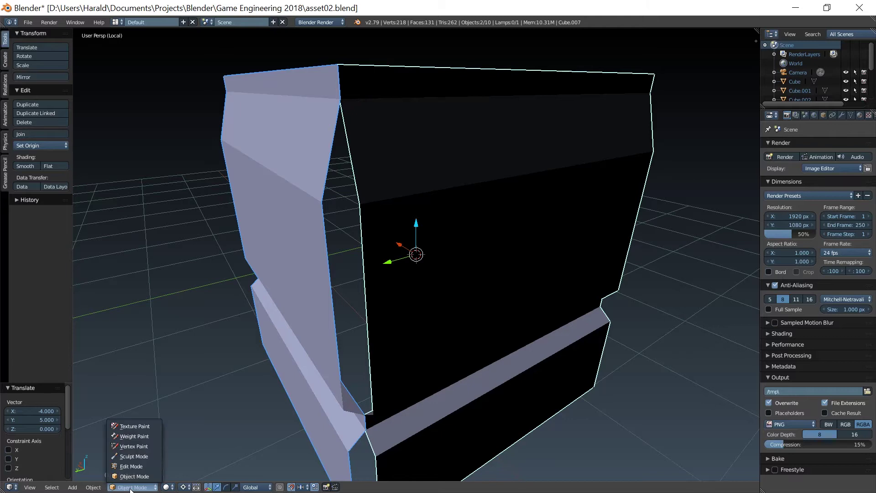
left_click(93, 487)
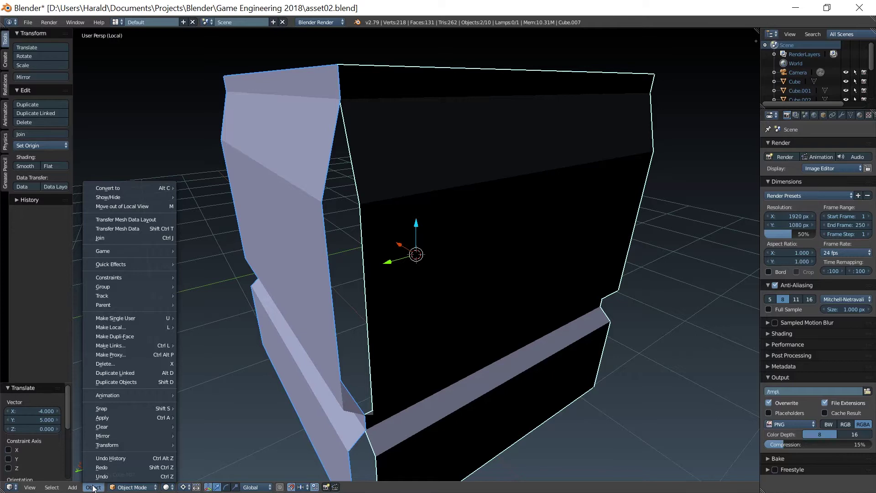
left_click(141, 238)
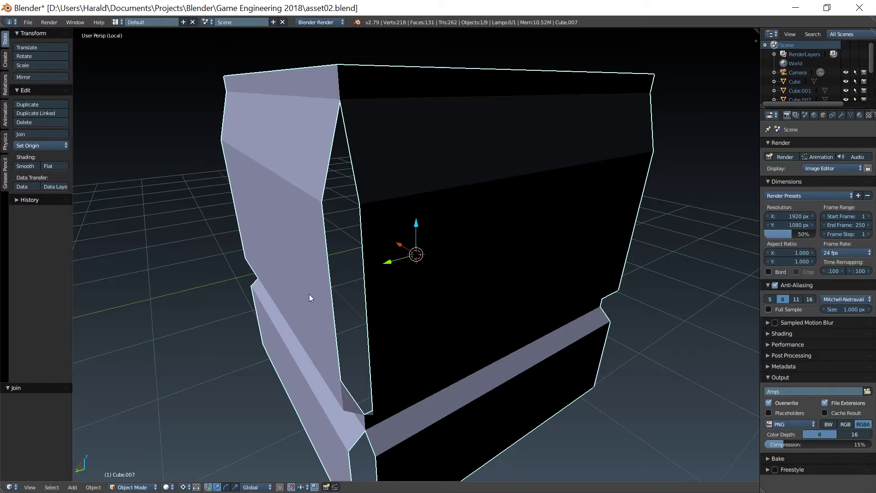
- In Edit Mode, connect the two walls' corner vertices below the upper slope and fill the triangular gap above them with a face
key("Tab")
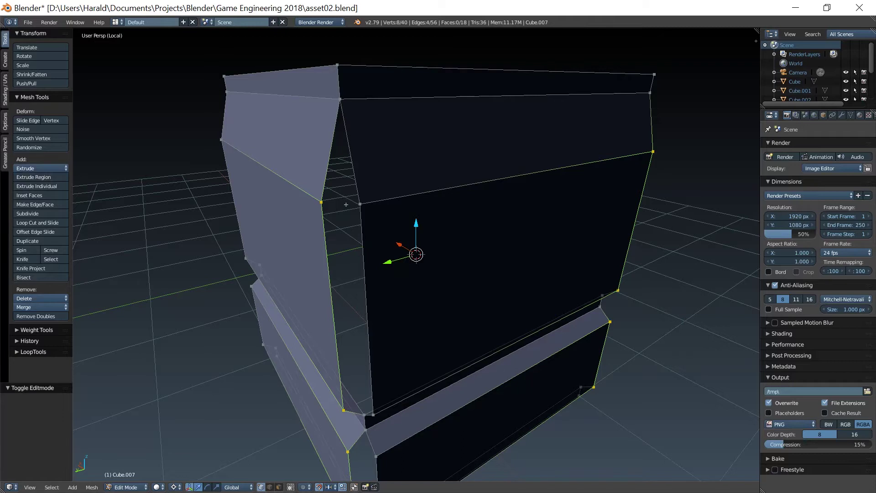
right_click(322, 201)
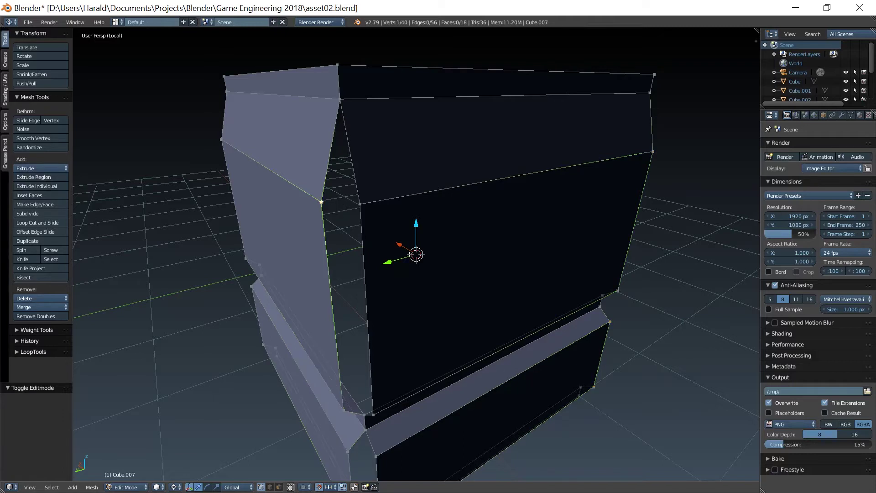
right_click(361, 203, "shift")
key("f")
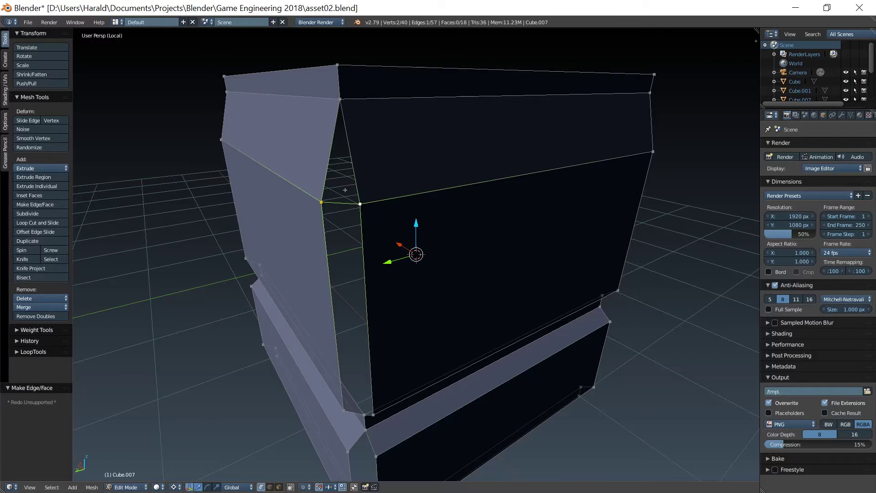
right_click(341, 99, "shift")
key("f")
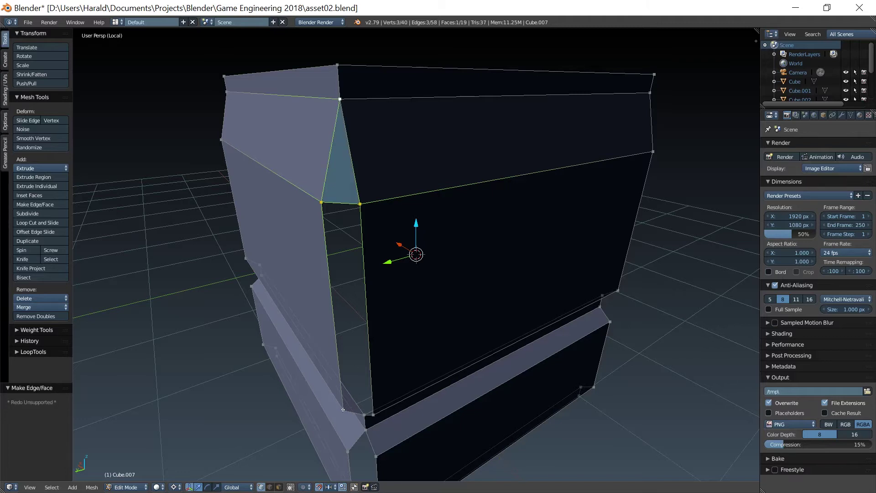
- Bridge the lower corner vertices of the upper wall section with an edge and fill the tall corner gap with a face
right_click(343, 410)
right_click(373, 414, "shift")
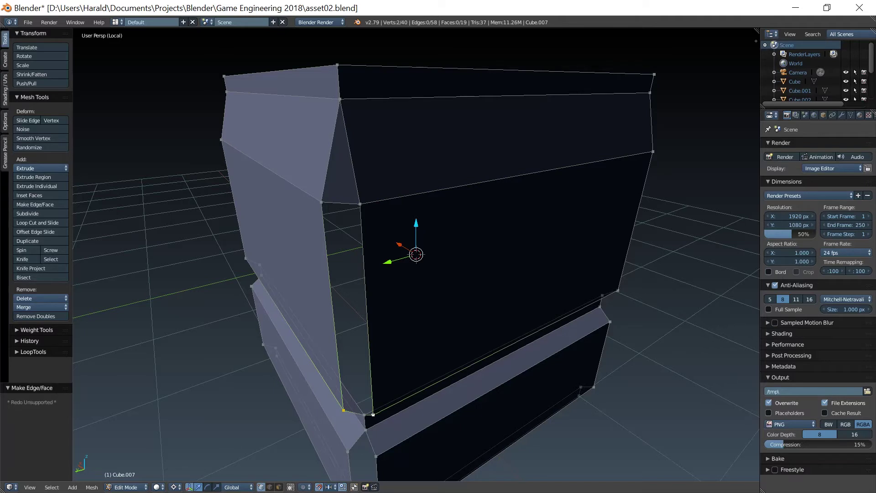
key("f")
right_click(321, 202, "shift")
right_click(360, 204, "shift")
key("f")
- Fill the small triangular corner gap directly beneath the tall upper corner face
middle_click_drag(359, 379, 429, 185, "shift")
right_click(441, 171)
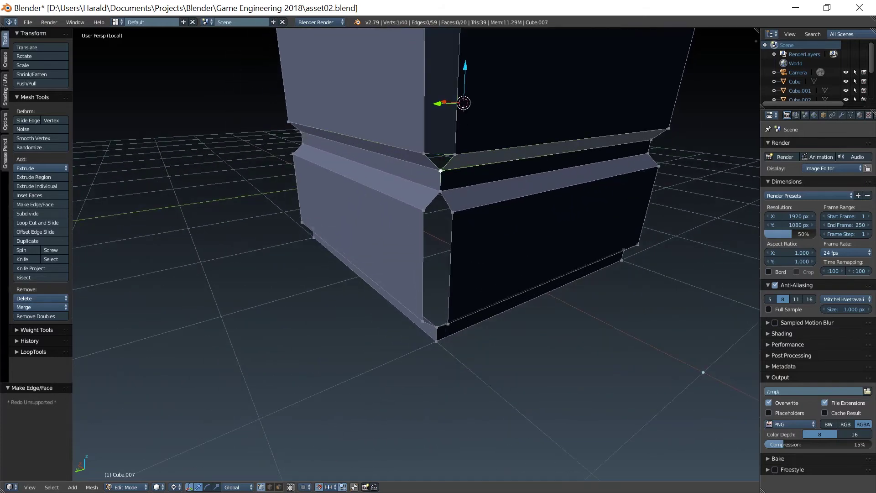
right_click(453, 156, "shift")
right_click(425, 155, "shift")
key("f")
- Fill the triangular corner gap at the top of the lower wall section with a face
right_click(423, 210)
right_click(439, 191, "shift")
right_click(451, 211, "shift")
key("f")
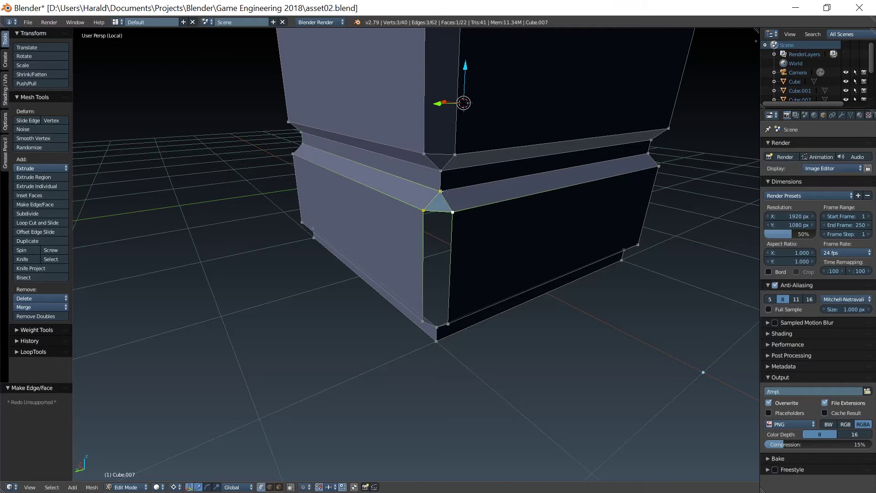
- Fill the four-sided corner gap of the lower wall section with a face
right_click(440, 191)
right_click(425, 211)
right_click(452, 212, "shift")
right_click(423, 322, "shift")
right_click(448, 324, "shift")
key("f")
- Fill the last triangular corner gap just above the base of the walls
middle_click_drag(437, 324, 427, 244)
right_click(427, 242)
right_click(427, 243, "shift")
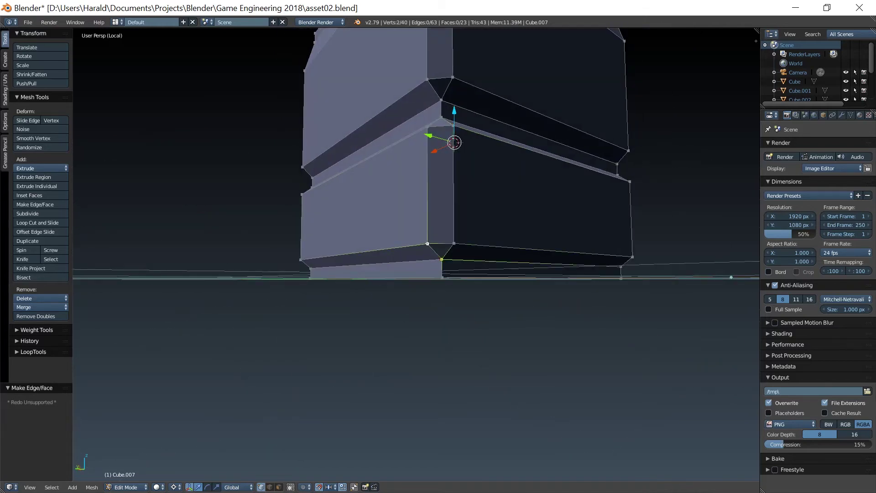
right_click(454, 244, "shift")
key("f")
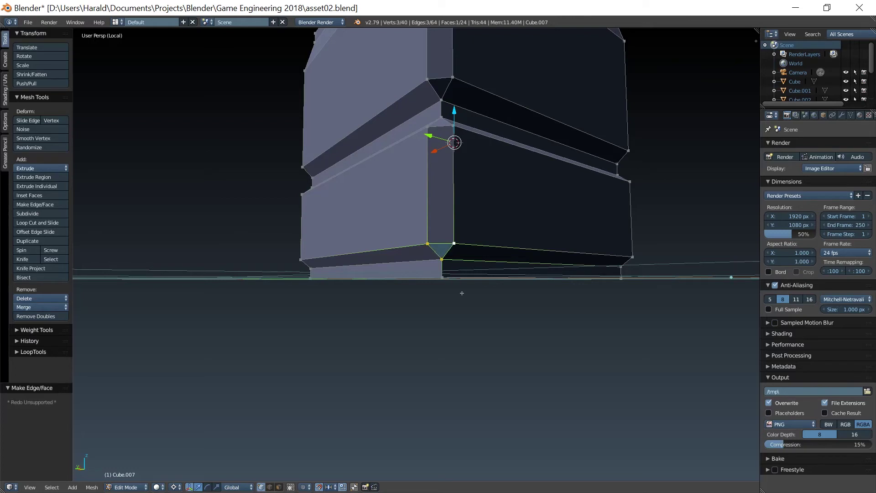
- Box-select the vertices along the rotated wall's free end and delete them, removing that wall's faces
scroll(461, 293, "down", 5)
middle_click_drag(461, 293, 403, 317)
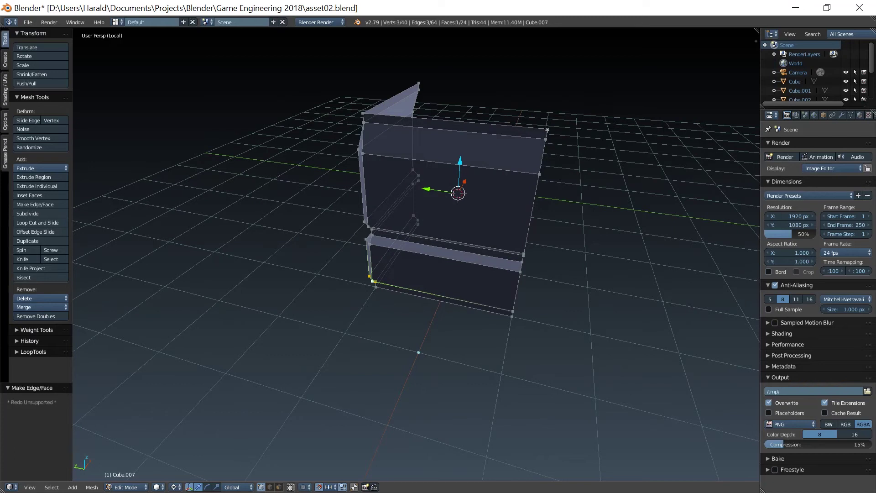
key("a")
key("a")
key("a")
key("b")
key("Escape")
key("KP_8")
key("KP_8")
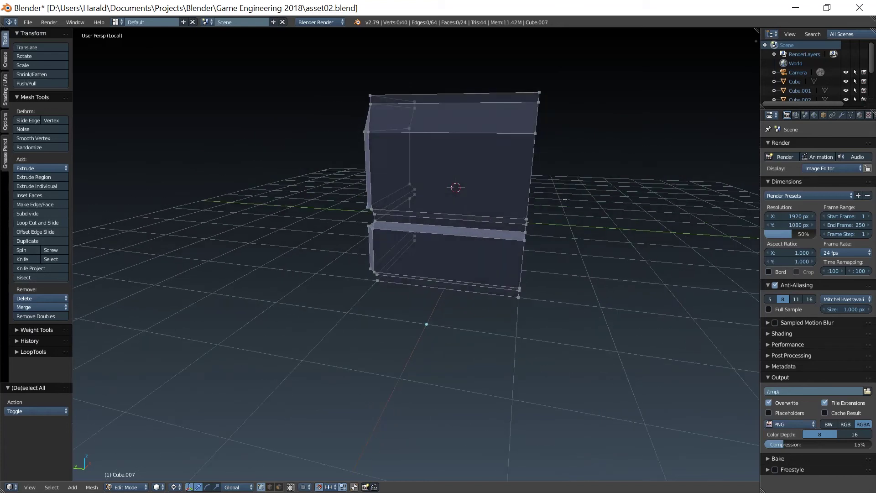
key("b")
left_click_drag(501, 62, 553, 373)
key("x")
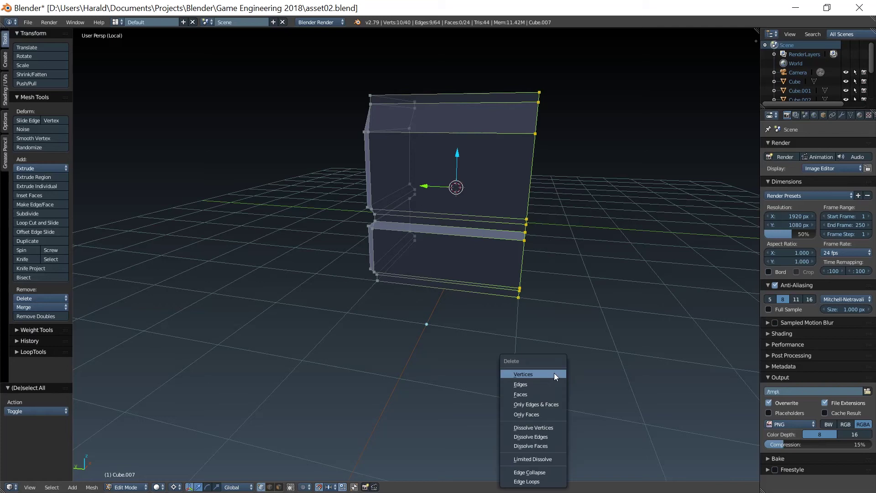
left_click(554, 373)
- Delete the vertices along the remaining wall's free end so only the corner filler strip is left
middle_click_drag(414, 329, 546, 315)
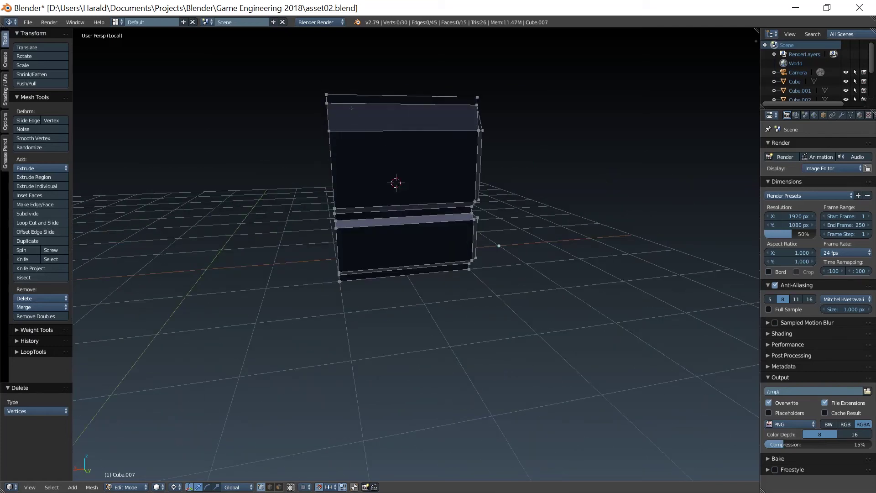
left_click_drag(302, 75, 370, 340)
key("x")
left_click(370, 340)
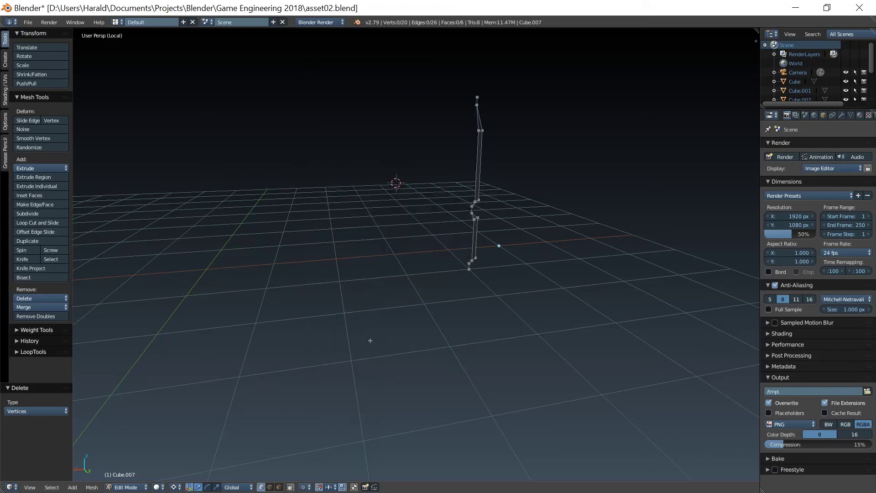
- Leave Edit Mode and local view, and move the corner piece 16 units along X in top view
middle_click_drag(452, 341, 604, 343)
scroll(381, 186, "up", 4)
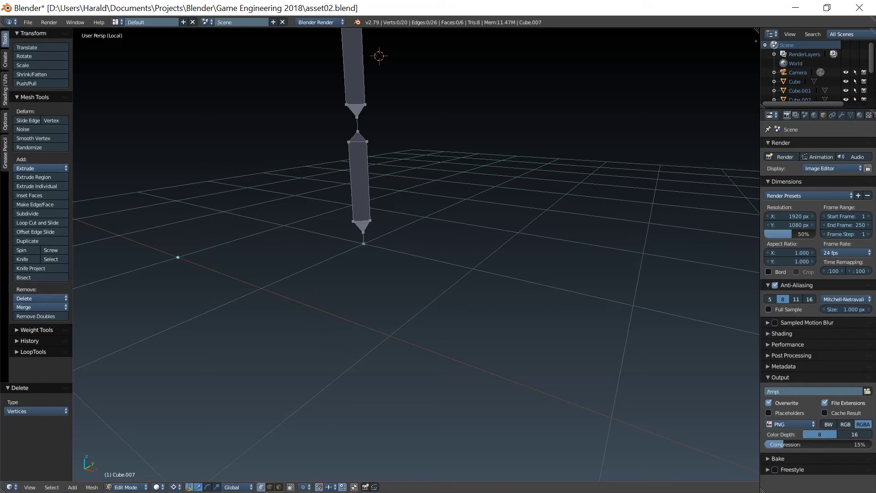
key("Tab")
key("KP_Divide")
key("KP_7")
key("g")
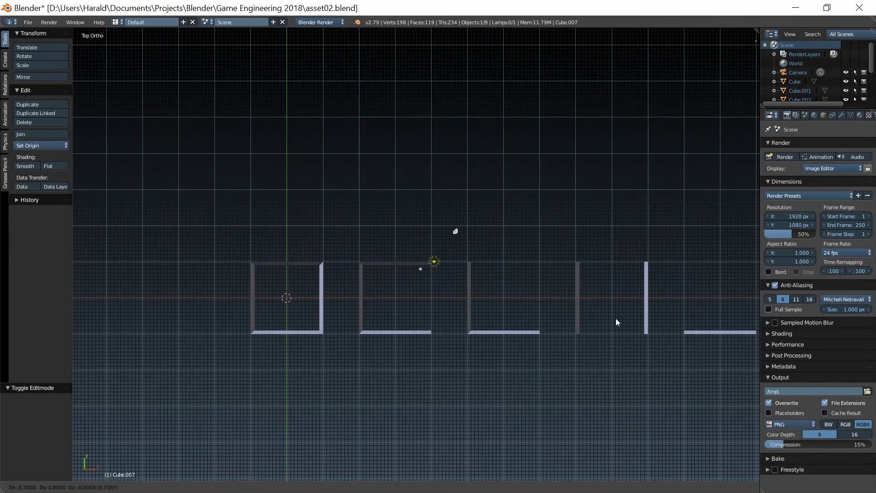
left_click(191, 357, "ctrl")
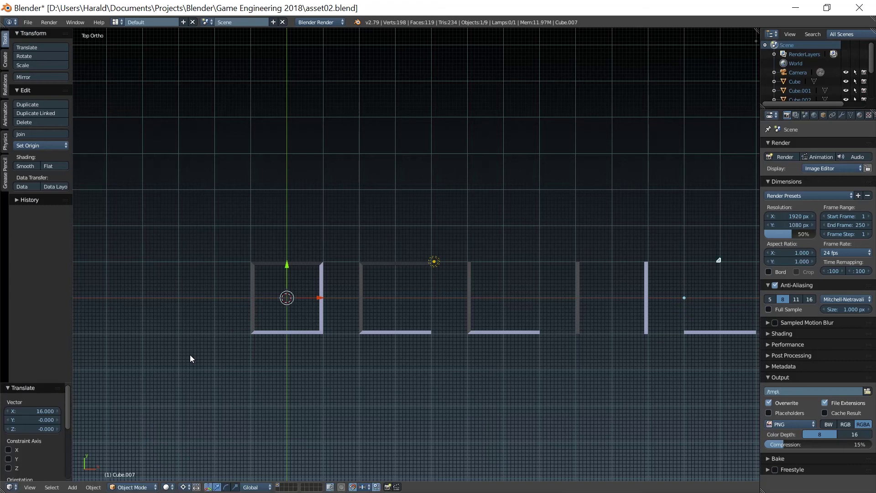
- Move the corner piece another 7 units along X, past the floor tile at the end of the row
middle_click_drag(194, 360, 455, 346, "shift")
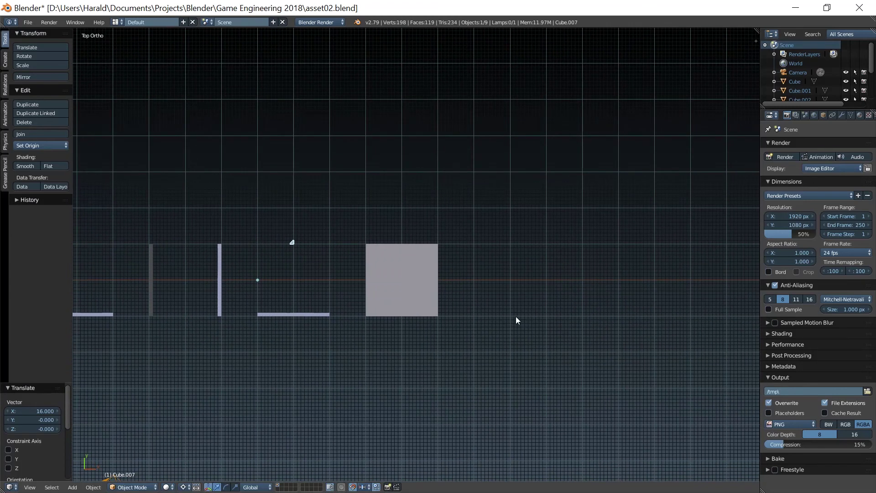
key("g")
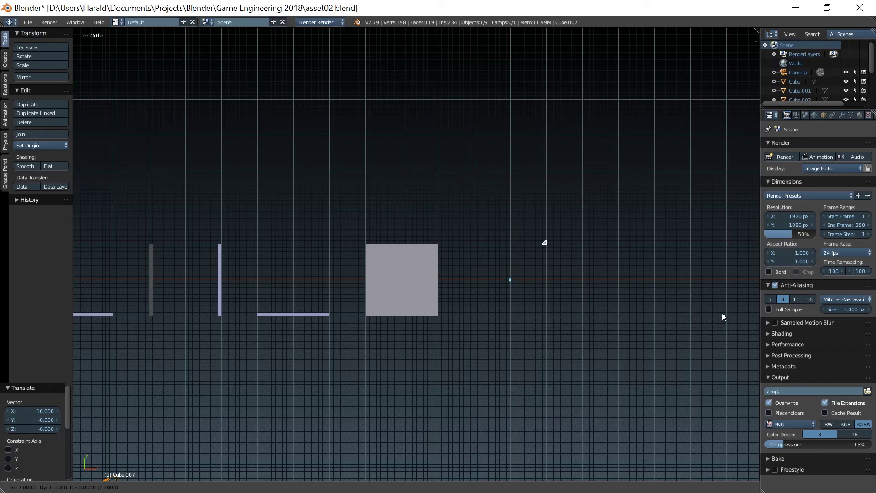
left_click(722, 313)
middle_click_drag(686, 349, 493, 303)
middle_click_drag(418, 410, 548, 401)
scroll(410, 390, "down", 4)
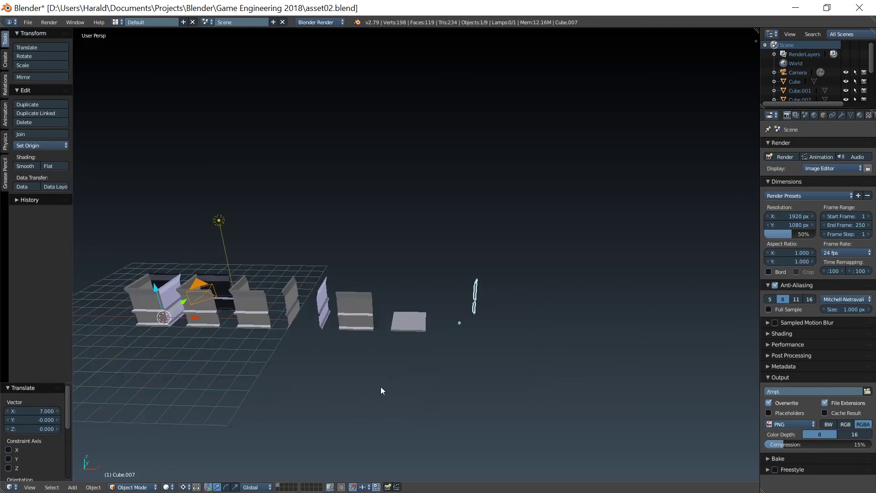
- Save the scene as a new incremented file named asset03.blend
key("ctrl+shift+s")
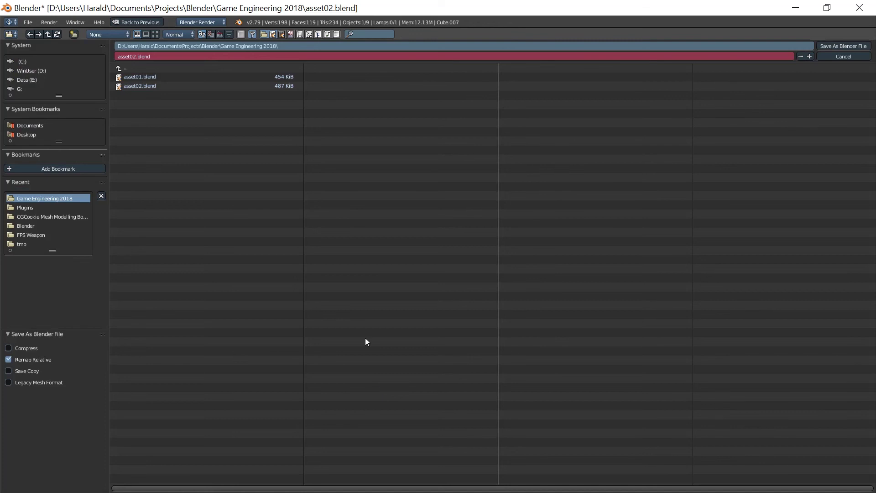
left_click(810, 56)
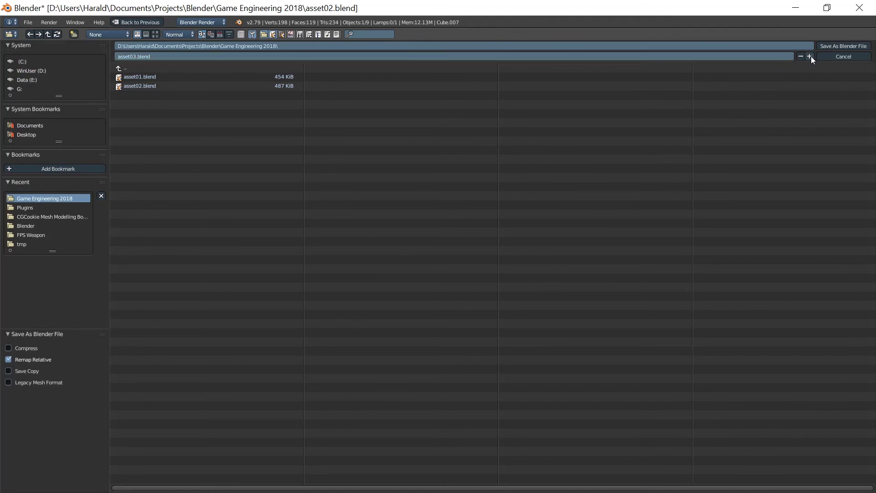
left_click(831, 44)
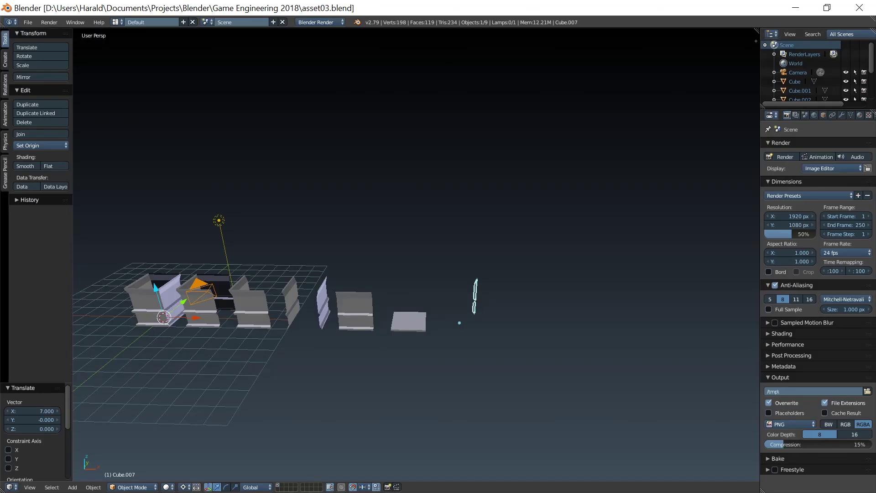